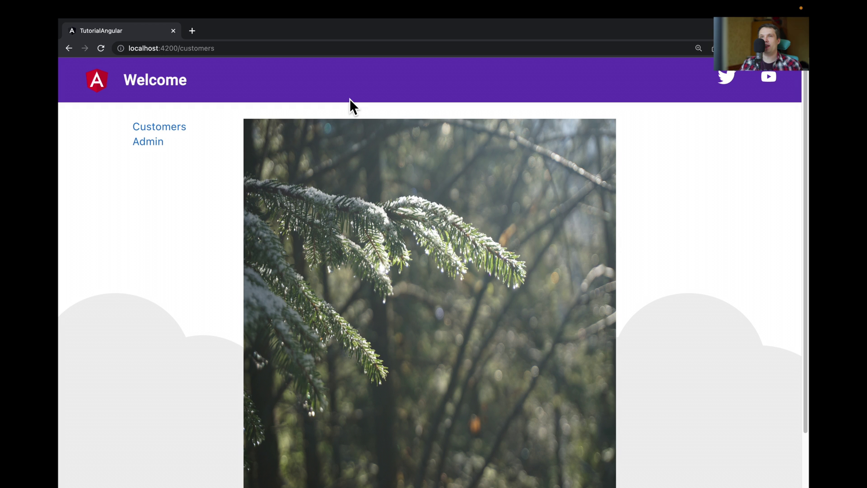
Step: Navigate from Customers to Admin and back to show the animated route transition
click(156, 142)
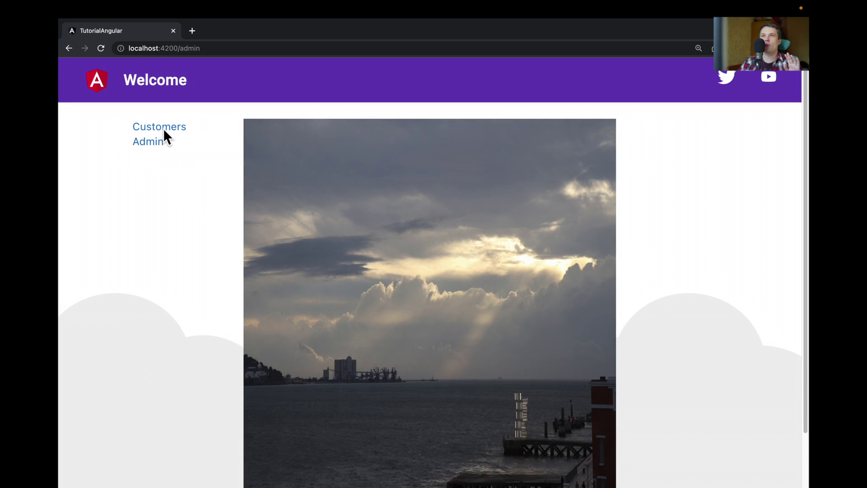
click(163, 128)
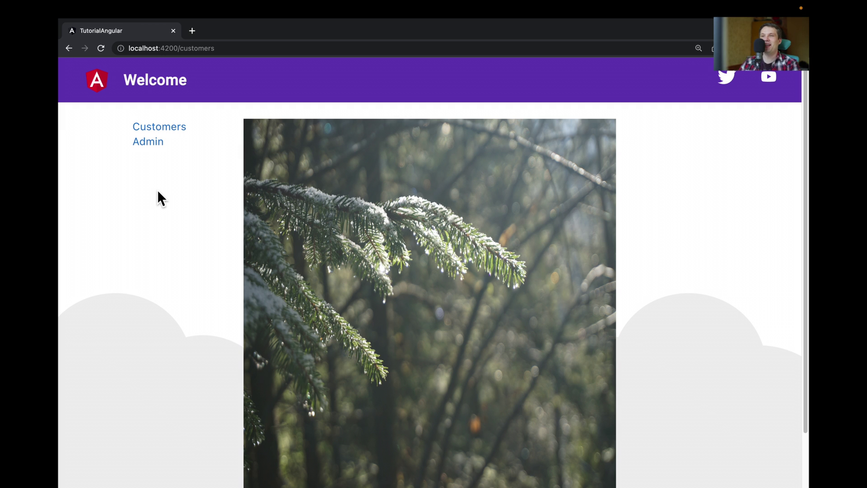
key(super+Tab)
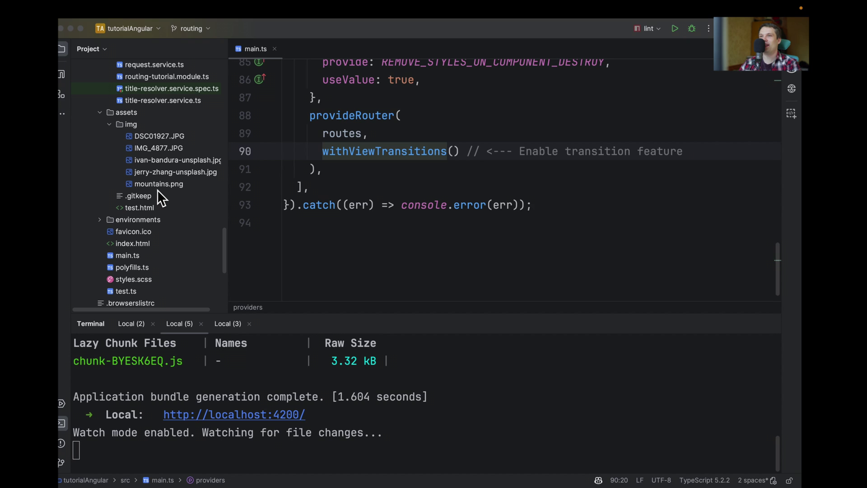
click(386, 133)
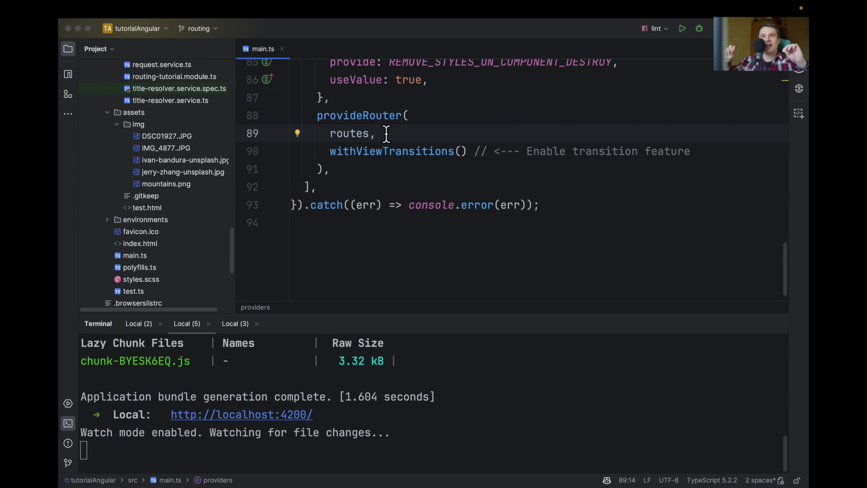
scroll(386, 133, up, 2)
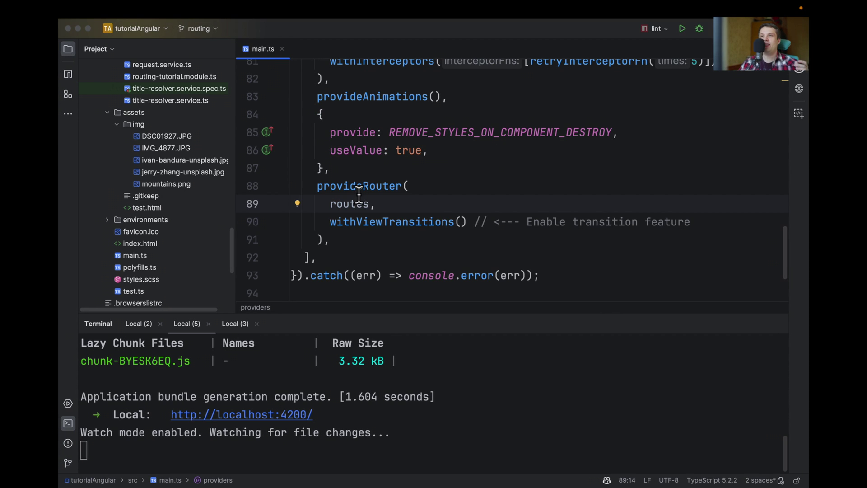
click(383, 221)
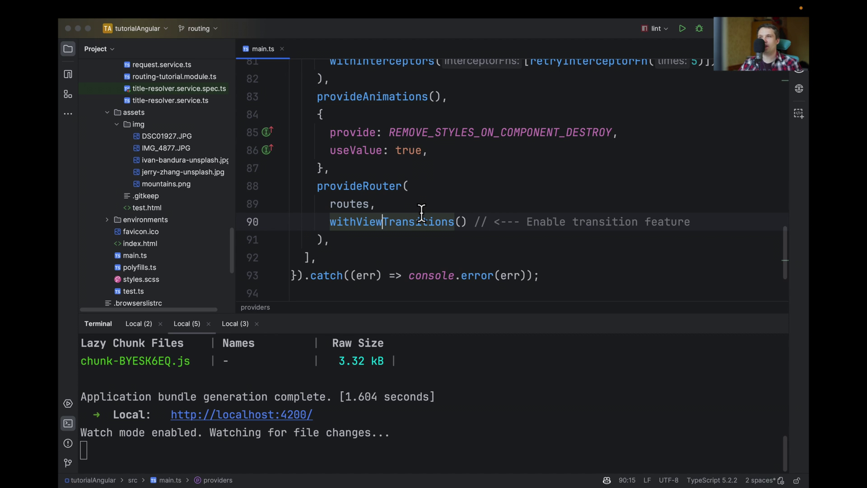
scroll(186, 236, down, 4)
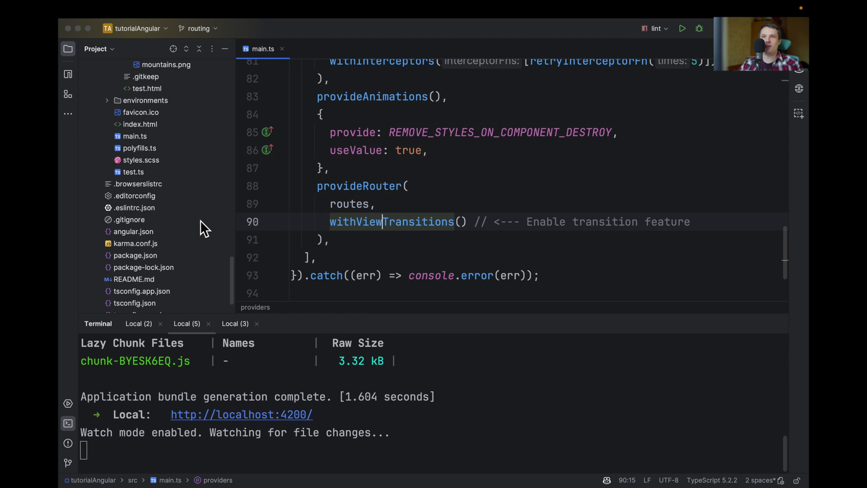
Step: Review the slide keyframes and ::view-transition-old(root)/new rules in styles.scss
click(141, 160)
scroll(321, 208, down, 1)
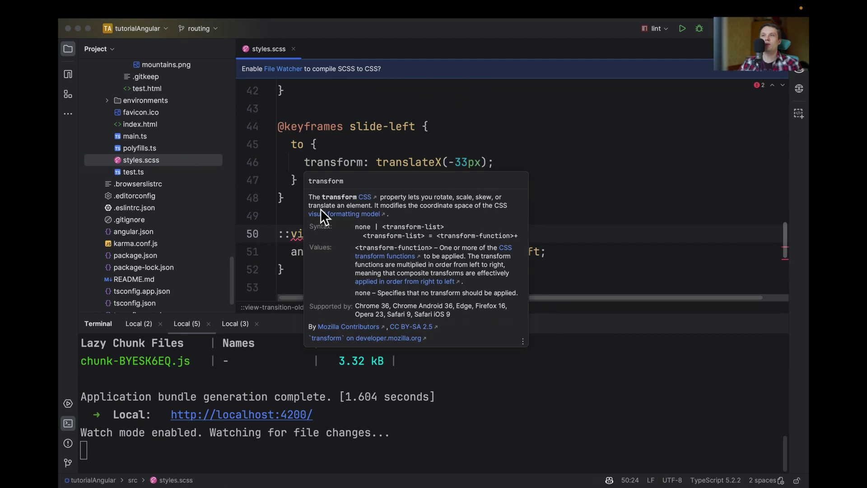
click(521, 144)
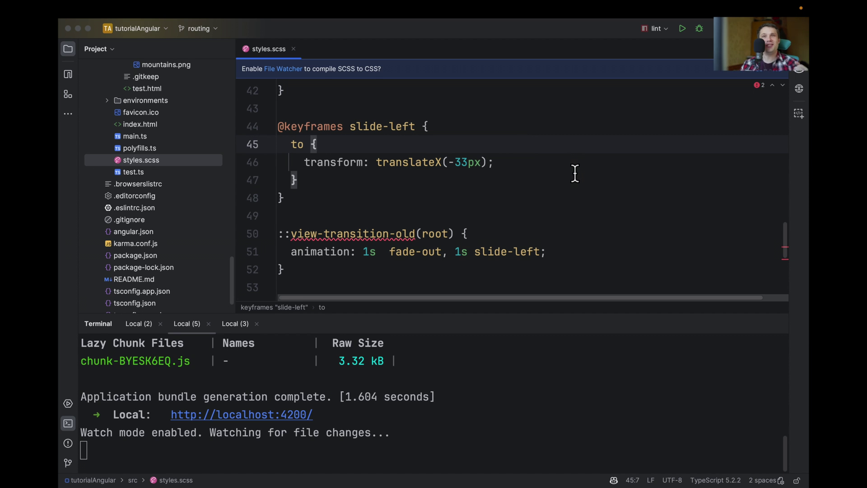
scroll(457, 196, down, 3)
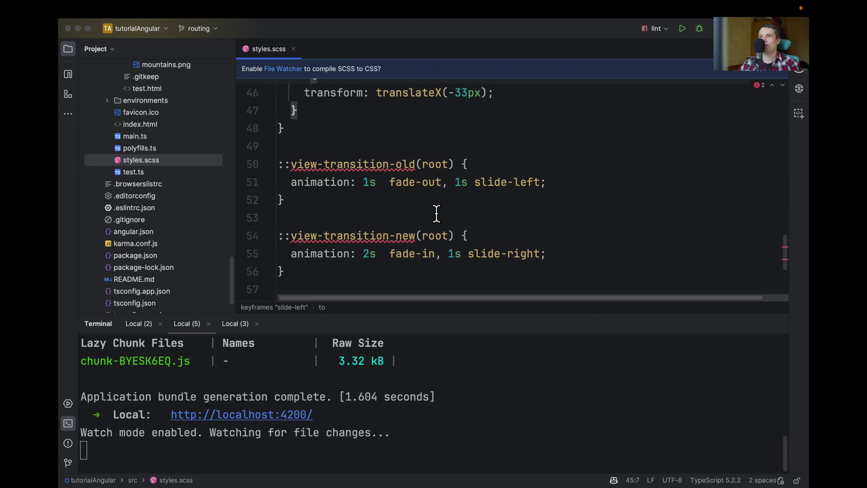
scroll(457, 196, up, 3)
scroll(437, 203, up, 2)
scroll(437, 211, down, 2)
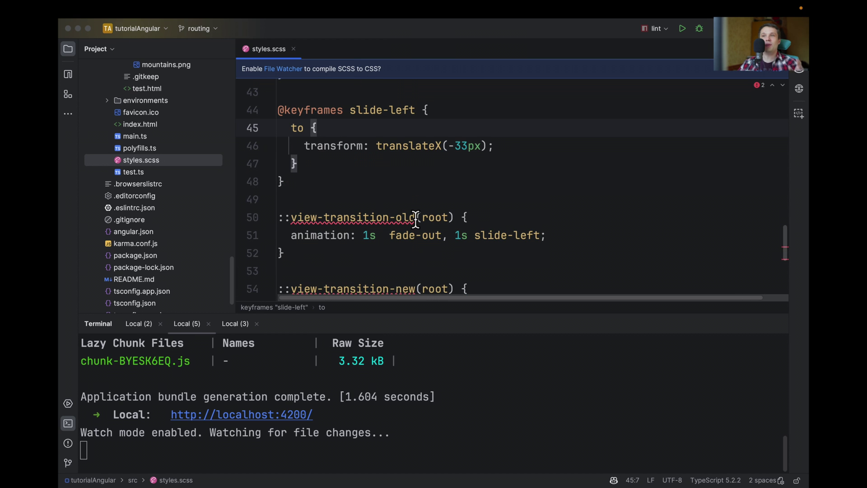
scroll(407, 216, down, 1)
click(360, 202)
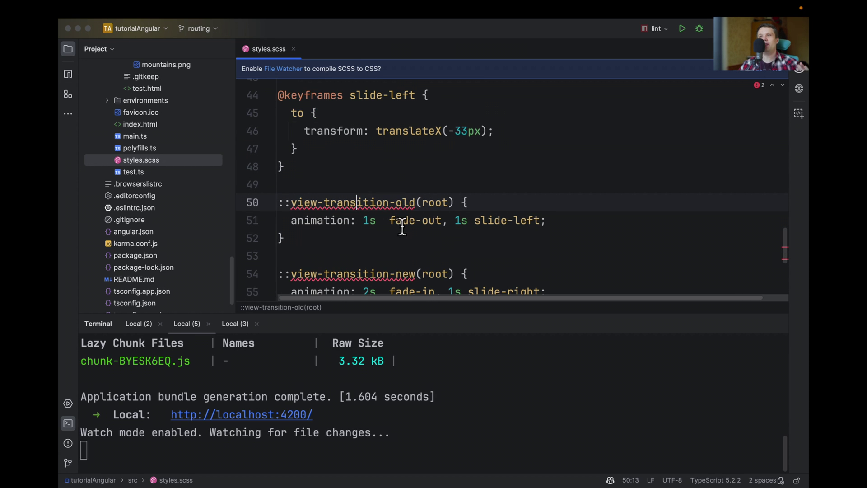
scroll(407, 224, down, 1)
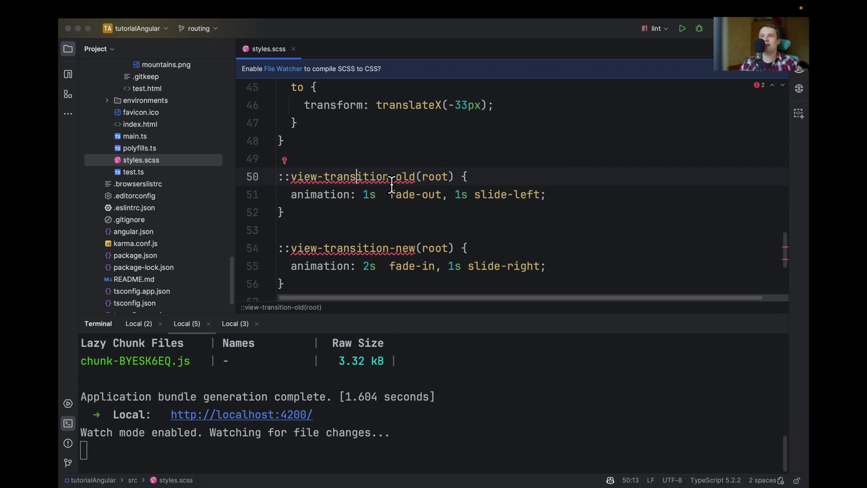
click(454, 176)
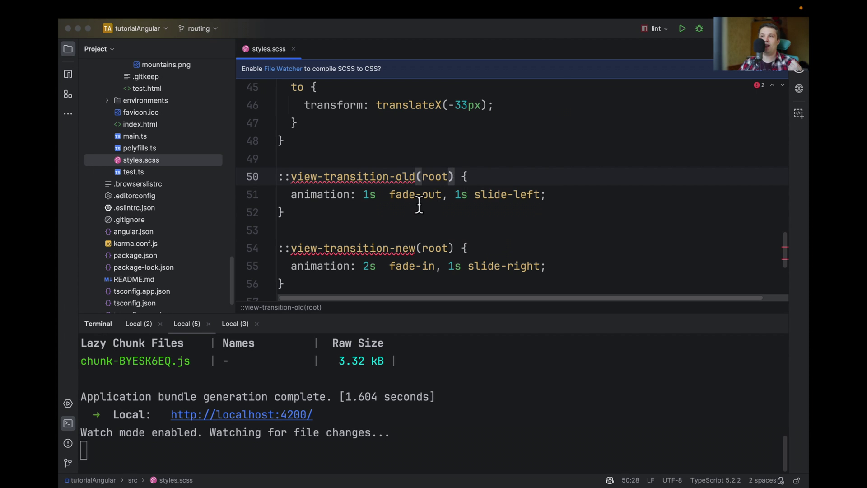
double_click(366, 195)
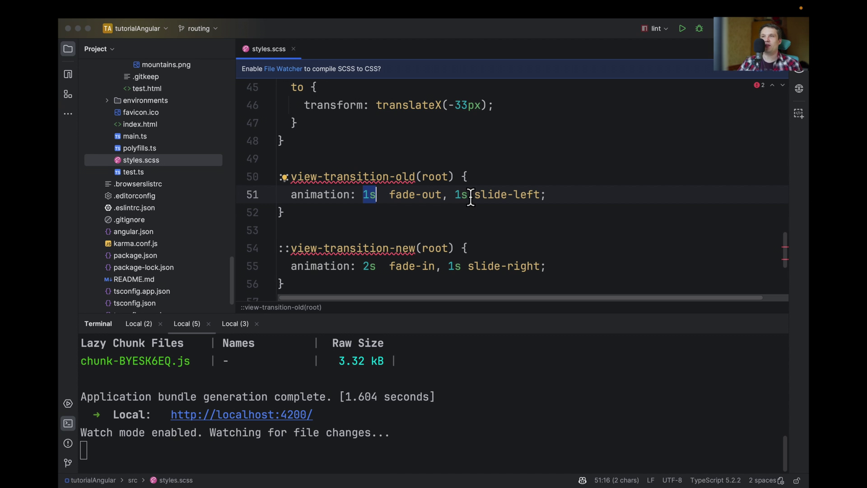
scroll(441, 169, up, 3)
scroll(421, 187, down, 1)
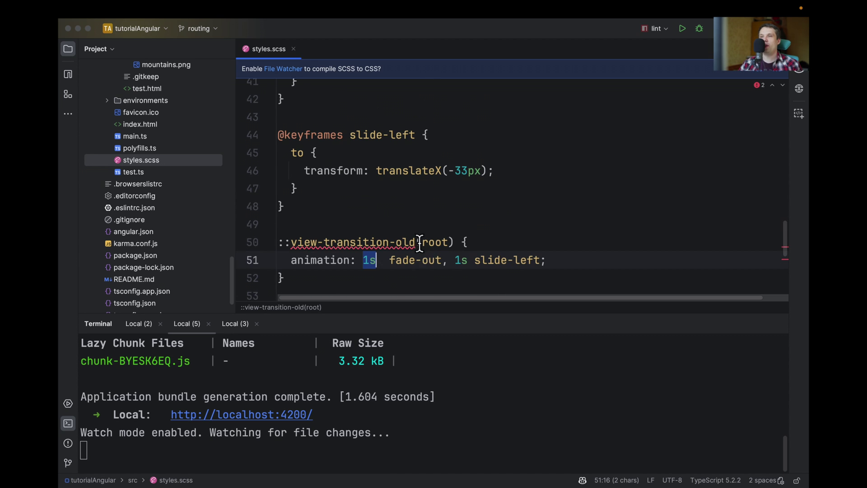
scroll(420, 241, up, 2)
scroll(387, 194, up, 1)
scroll(387, 194, up, 2)
scroll(366, 150, down, 1)
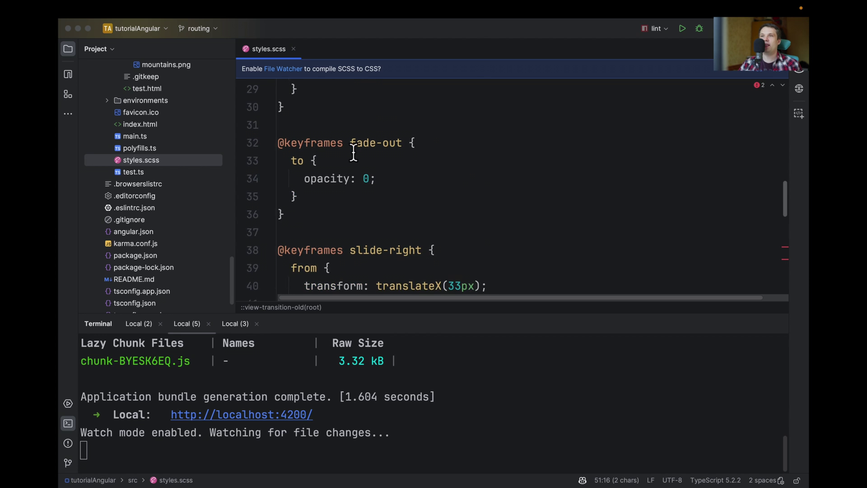
scroll(353, 173, up, 1)
scroll(353, 173, down, 2)
scroll(353, 183, down, 2)
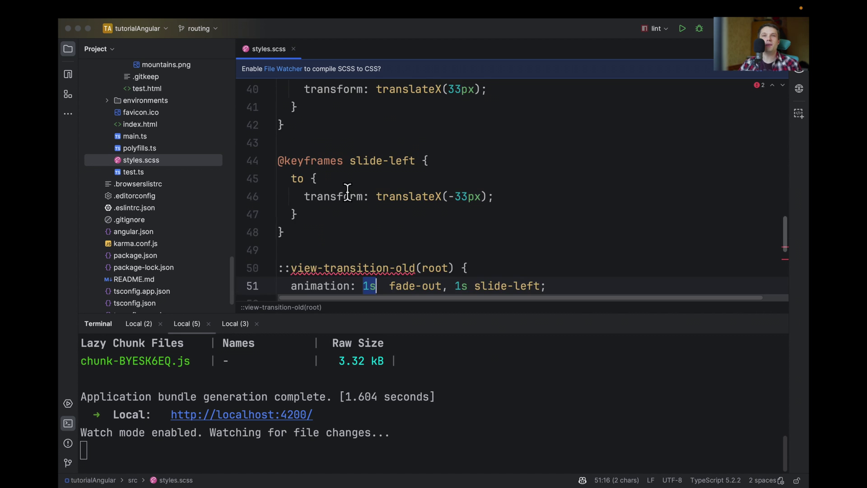
scroll(353, 191, down, 1)
scroll(349, 204, down, 1)
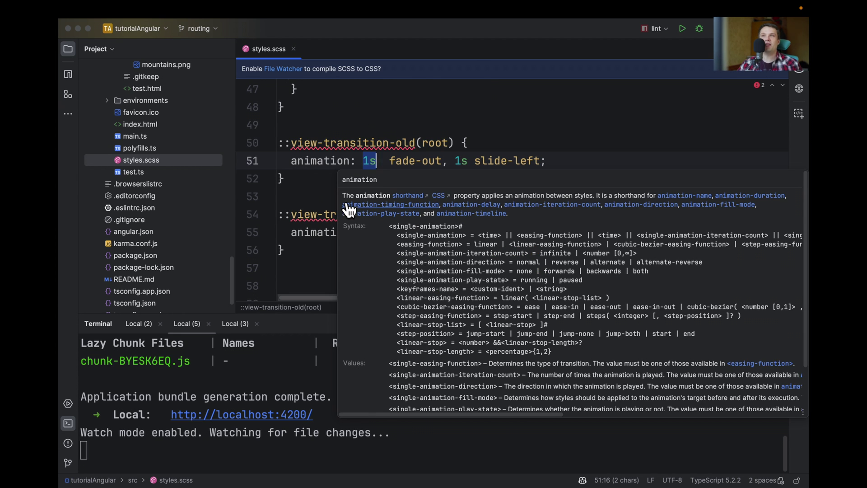
click(311, 197)
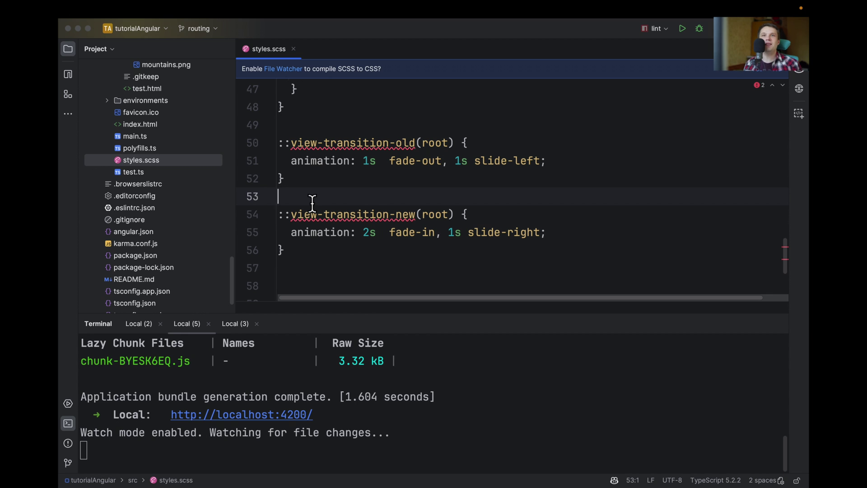